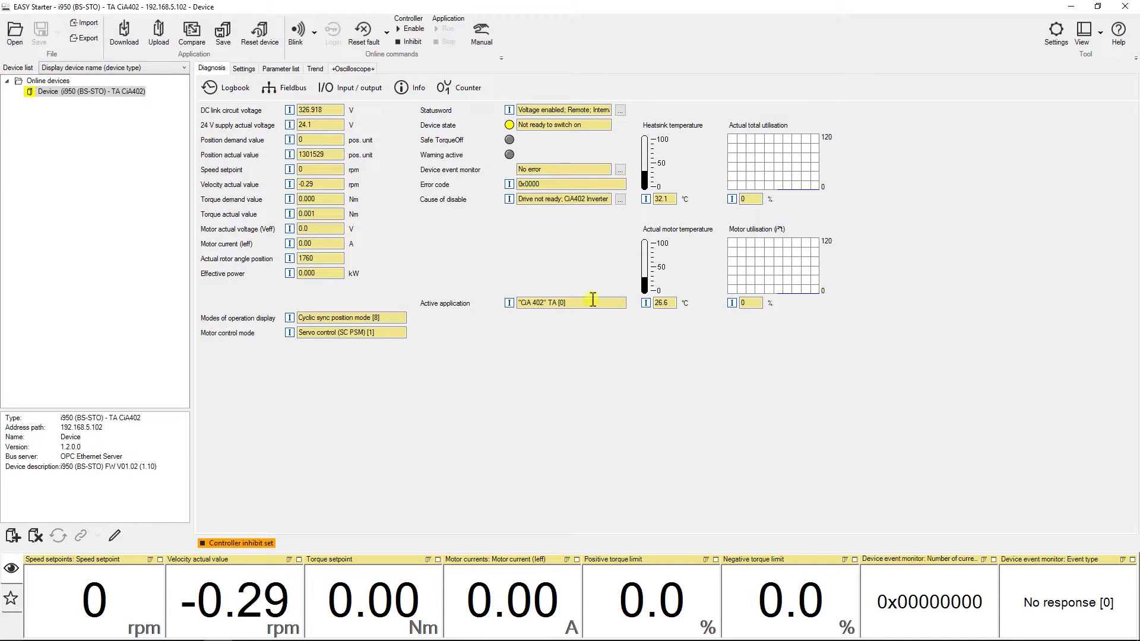
Change the drive's technology application to TA Table Positioning [20] and confirm the switch.
{"action": "left_click", "coordinate": [244, 69]}
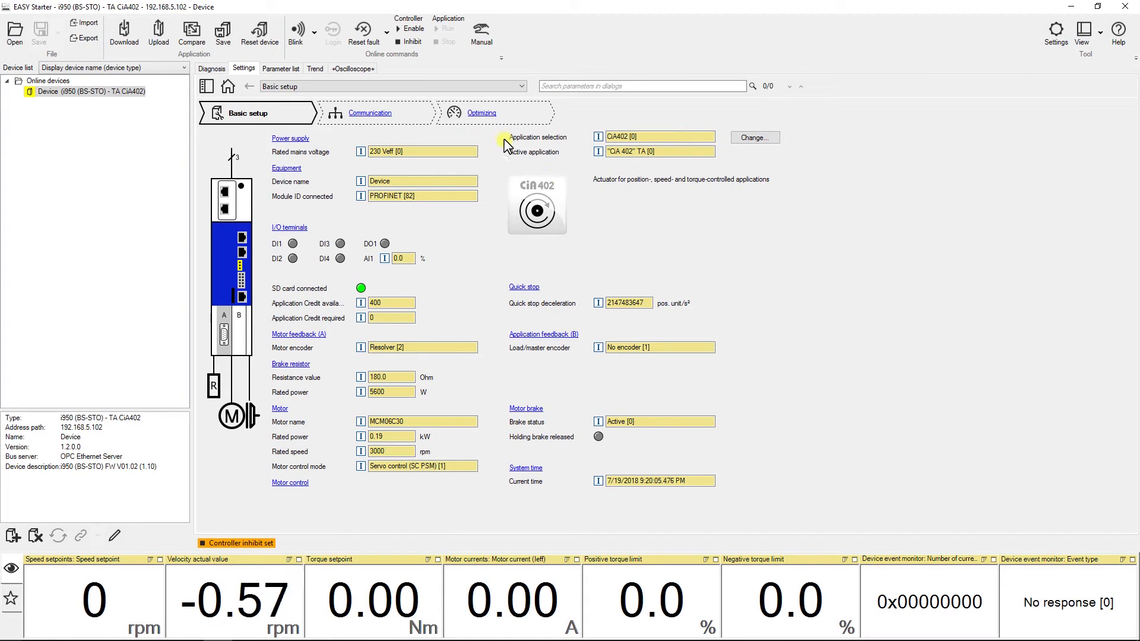
{"action": "left_click", "coordinate": [744, 139]}
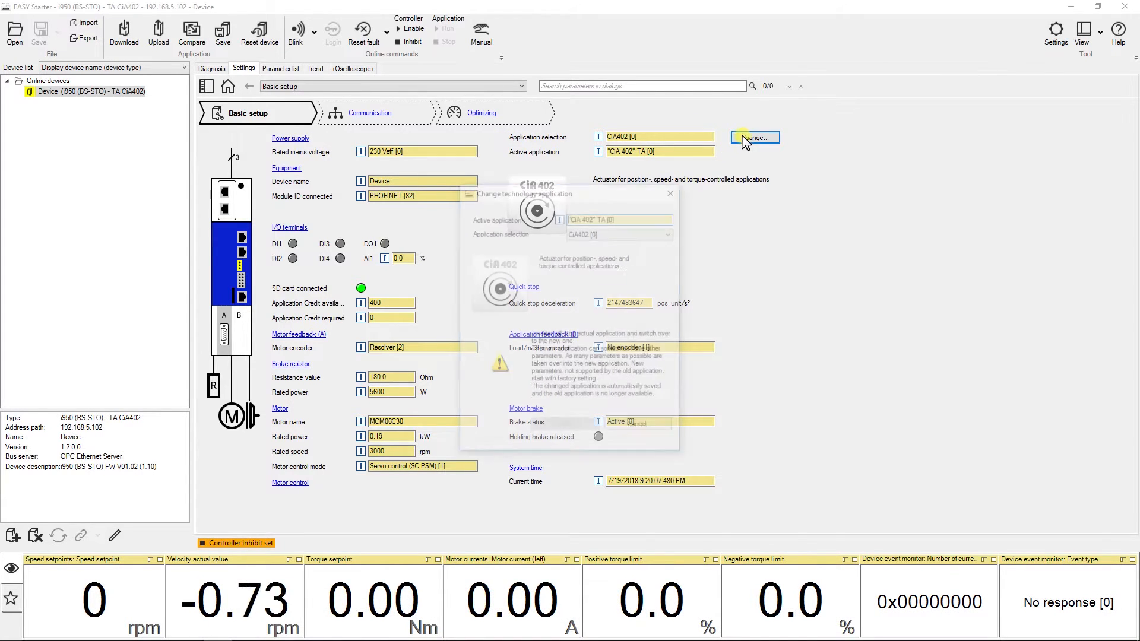
{"action": "left_click", "coordinate": [671, 232]}
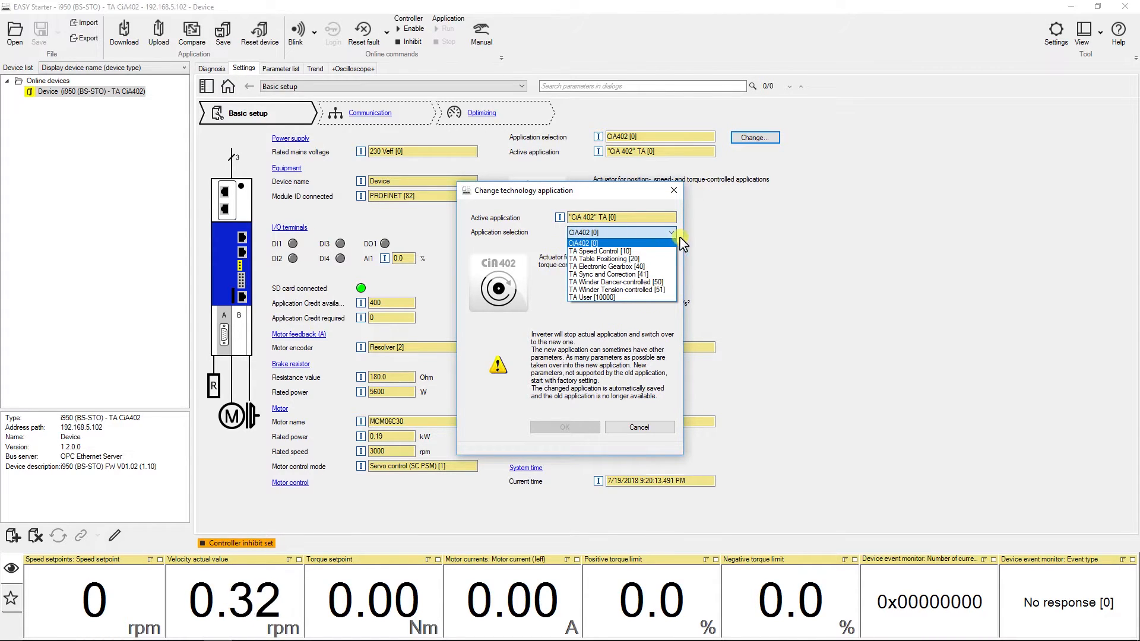
{"action": "left_click", "coordinate": [647, 259]}
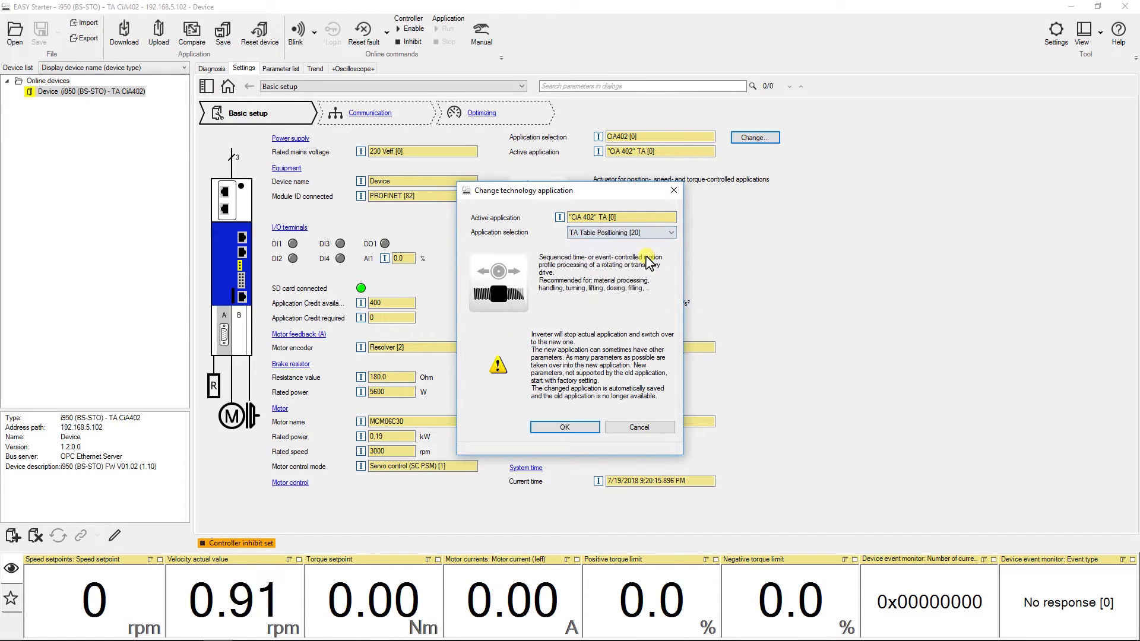
{"action": "left_click", "coordinate": [581, 428]}
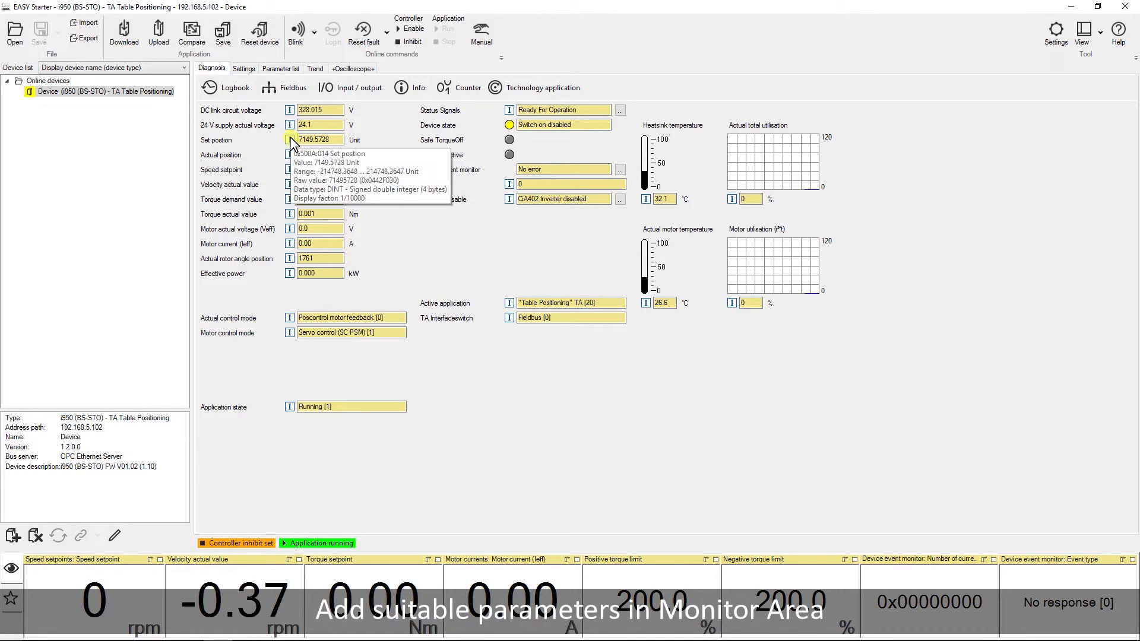
Add the Set position and Actual position parameters to the monitor area.
{"action": "left_click_drag", "start_coordinate": [289, 140], "coordinate": [615, 593]}
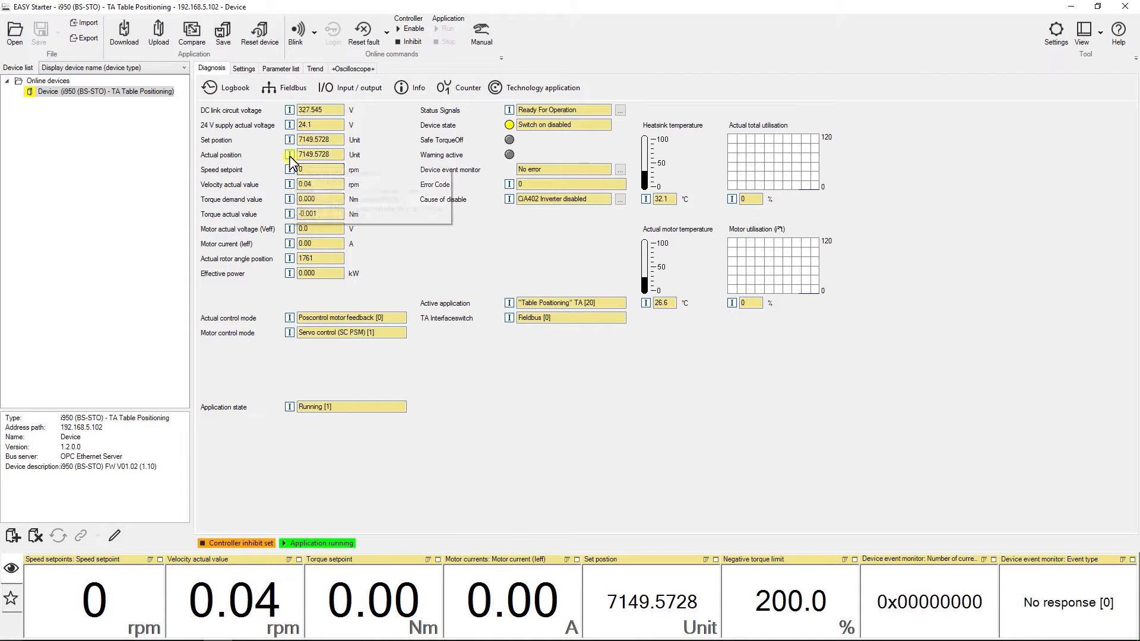
{"action": "left_click_drag", "start_coordinate": [294, 159], "coordinate": [775, 593]}
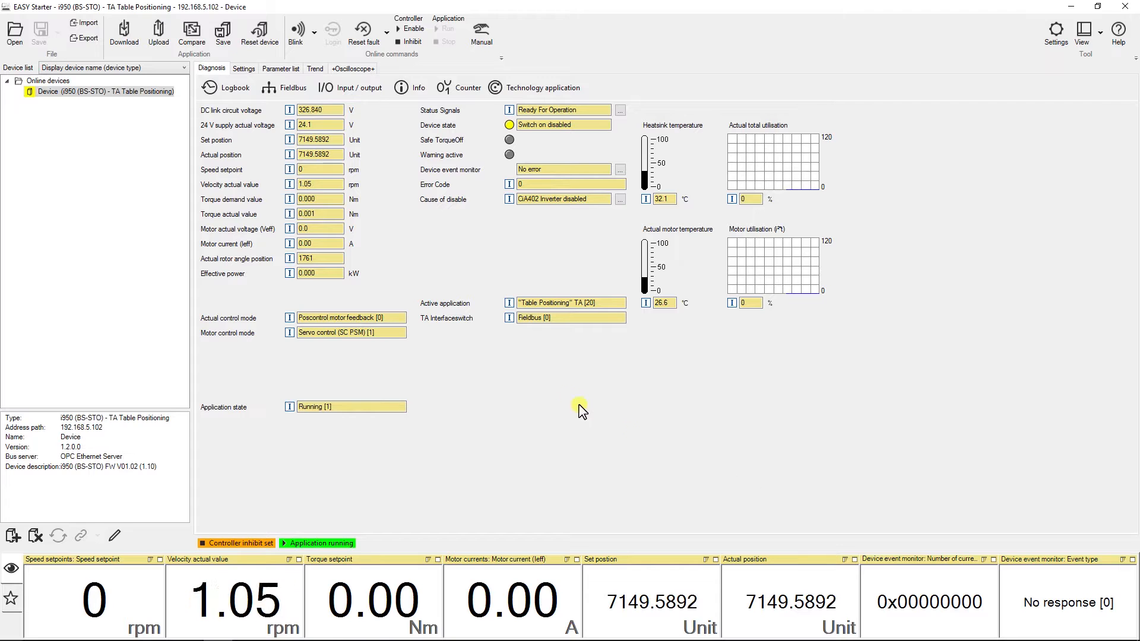
In the technology application profiles, set profile 1 to relative positioning mode with a target position of 1000.
{"action": "left_click", "coordinate": [249, 71]}
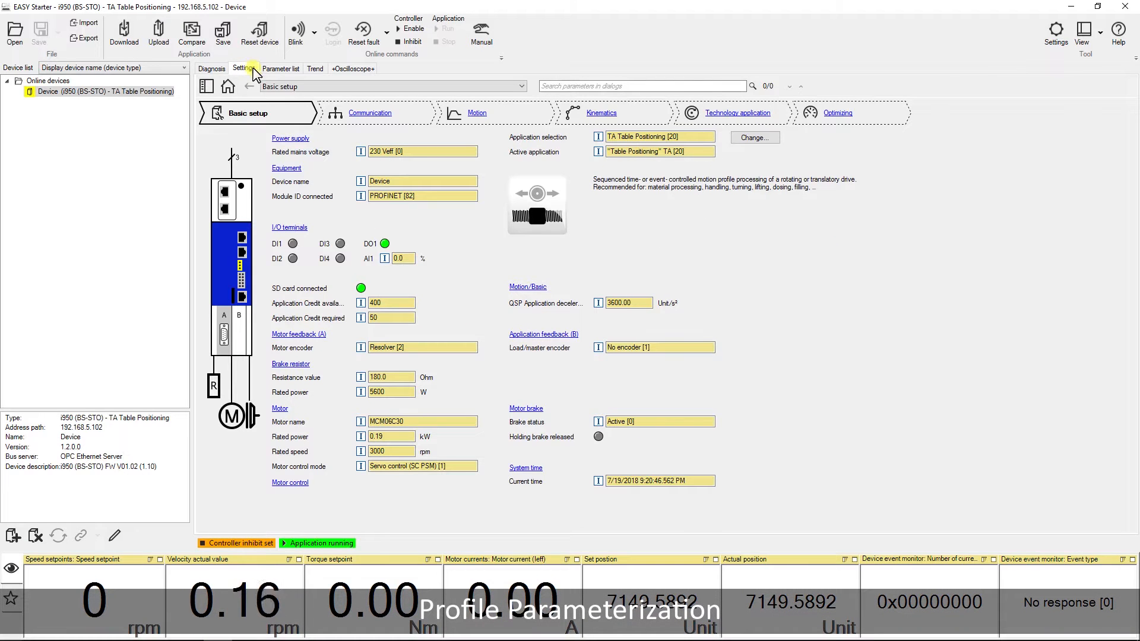
{"action": "left_click", "coordinate": [522, 87]}
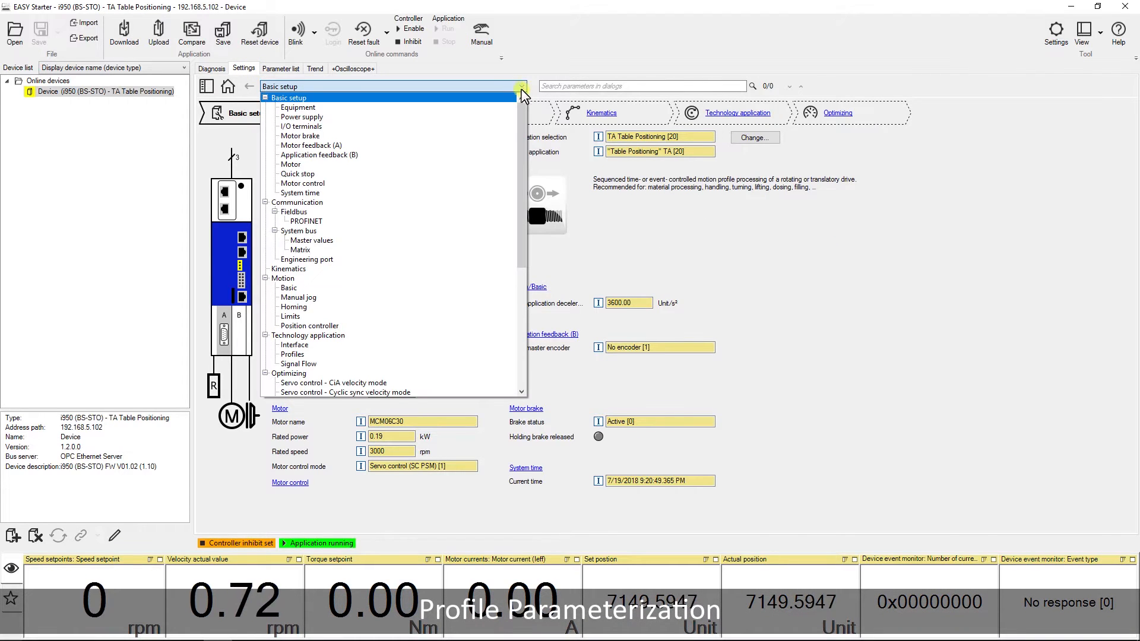
{"action": "left_click", "coordinate": [474, 354]}
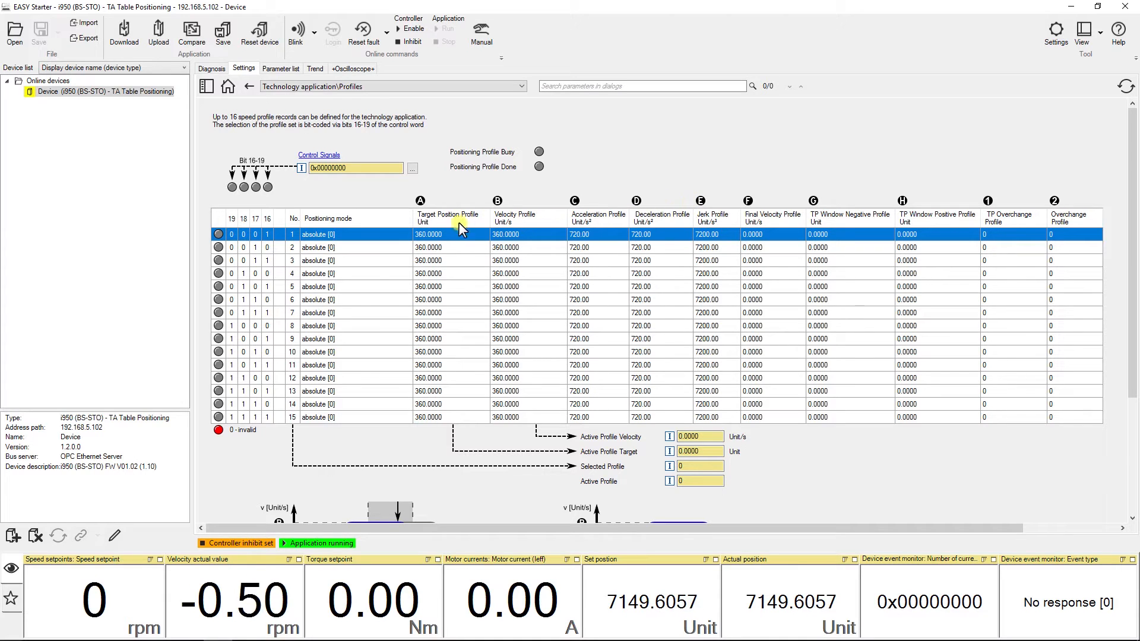
{"action": "left_click", "coordinate": [406, 236]}
{"action": "left_click", "coordinate": [405, 233]}
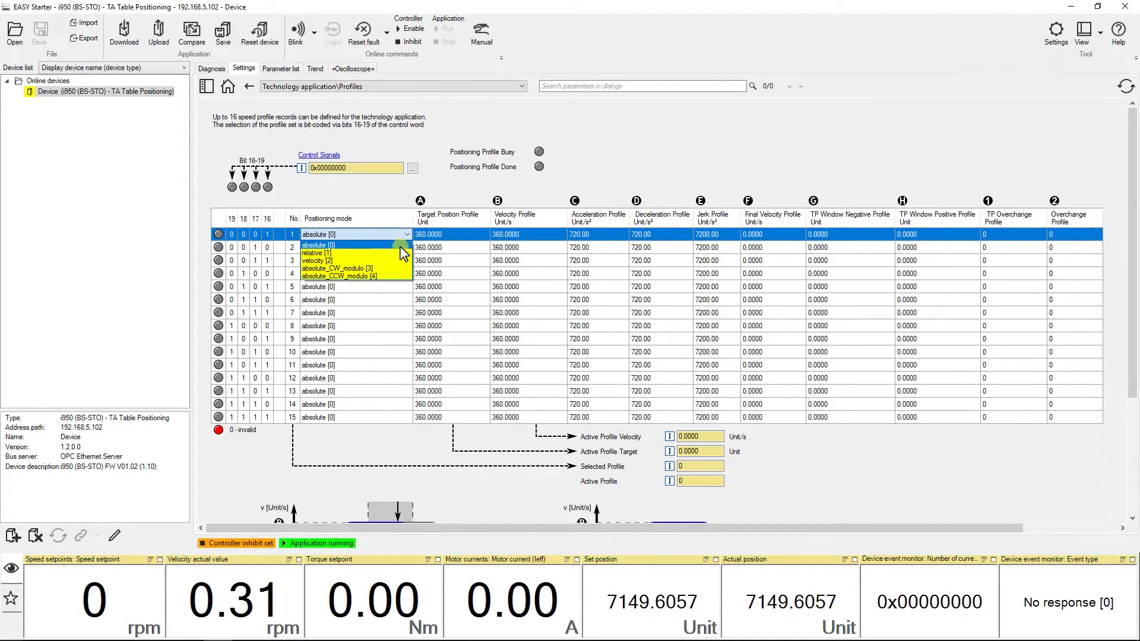
{"action": "left_click", "coordinate": [396, 254]}
{"action": "left_click", "coordinate": [456, 237]}
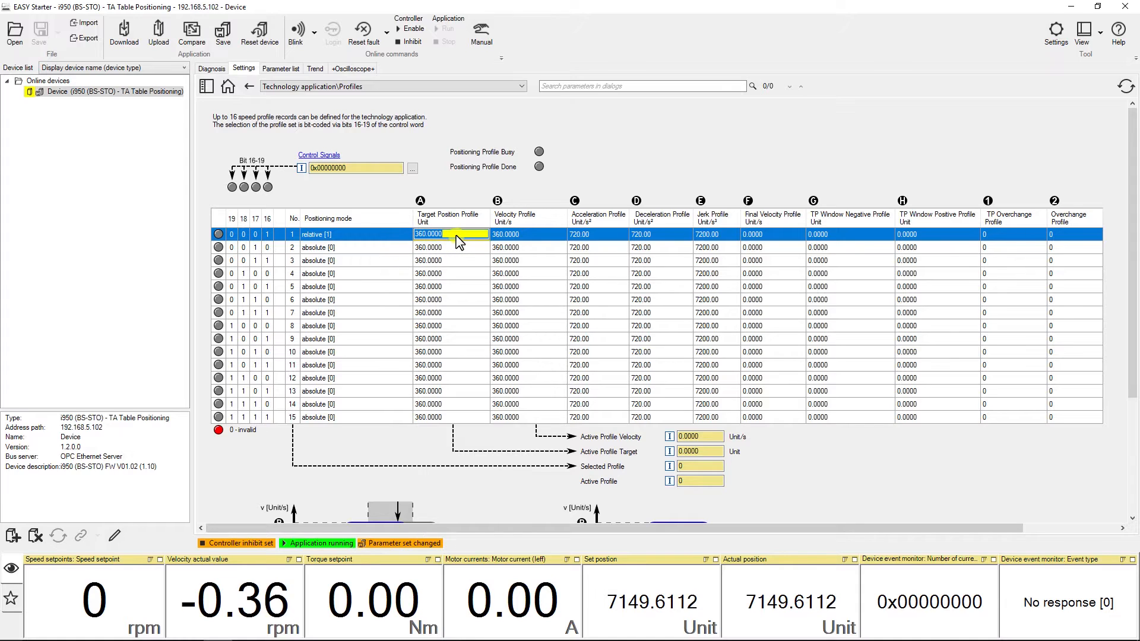
{"action": "type", "text": "1000"}
{"action": "left_click", "coordinate": [456, 236]}
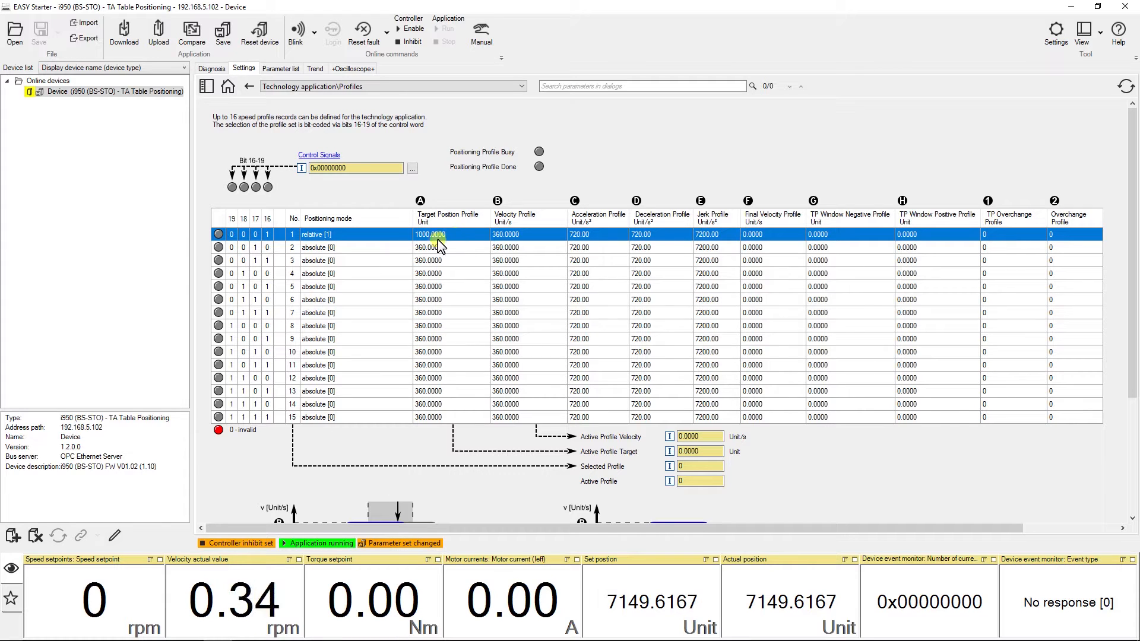
Set profile 2 to relative positioning mode with a target position of 2000.
{"action": "left_click", "coordinate": [403, 250]}
{"action": "left_click", "coordinate": [395, 260]}
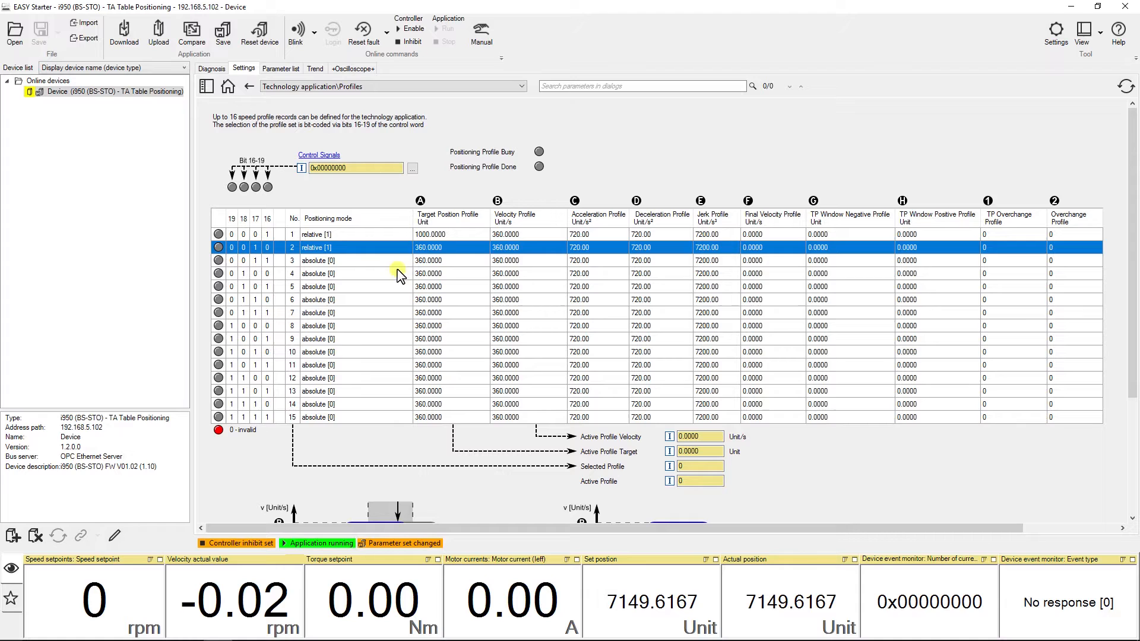
{"action": "left_click", "coordinate": [465, 248]}
{"action": "type", "text": "2000"}
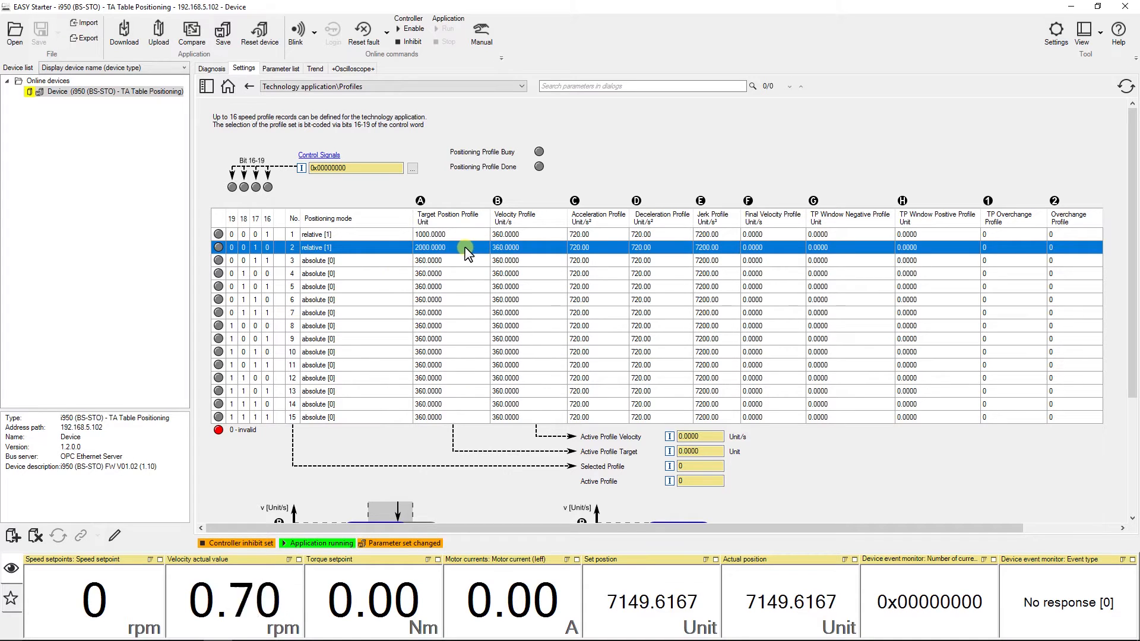
Set profile 4 to relative positioning mode with a target position of -1000.
{"action": "left_click", "coordinate": [408, 276]}
{"action": "left_click", "coordinate": [408, 275]}
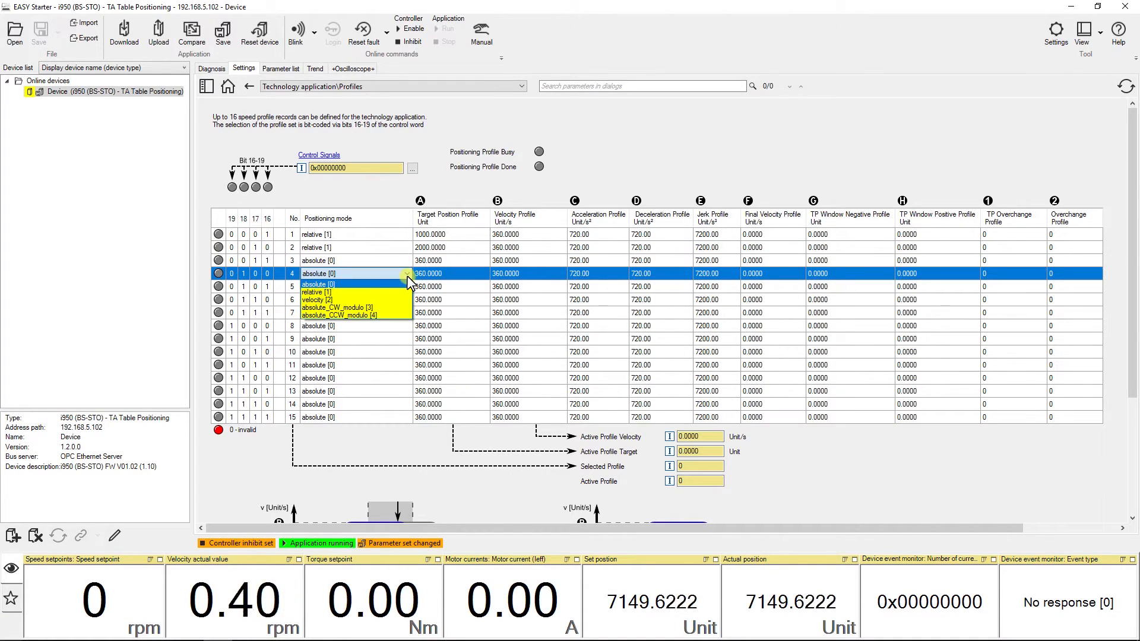
{"action": "left_click", "coordinate": [404, 288]}
{"action": "left_click", "coordinate": [464, 276]}
{"action": "type", "text": "-1000"}
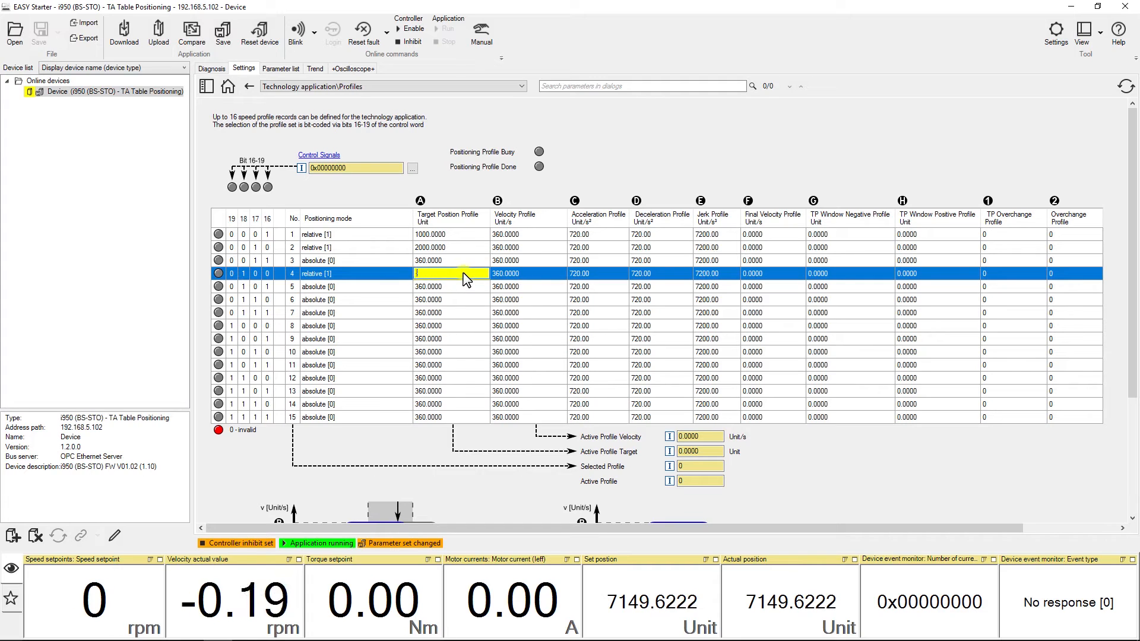
{"action": "key", "text": "Return"}
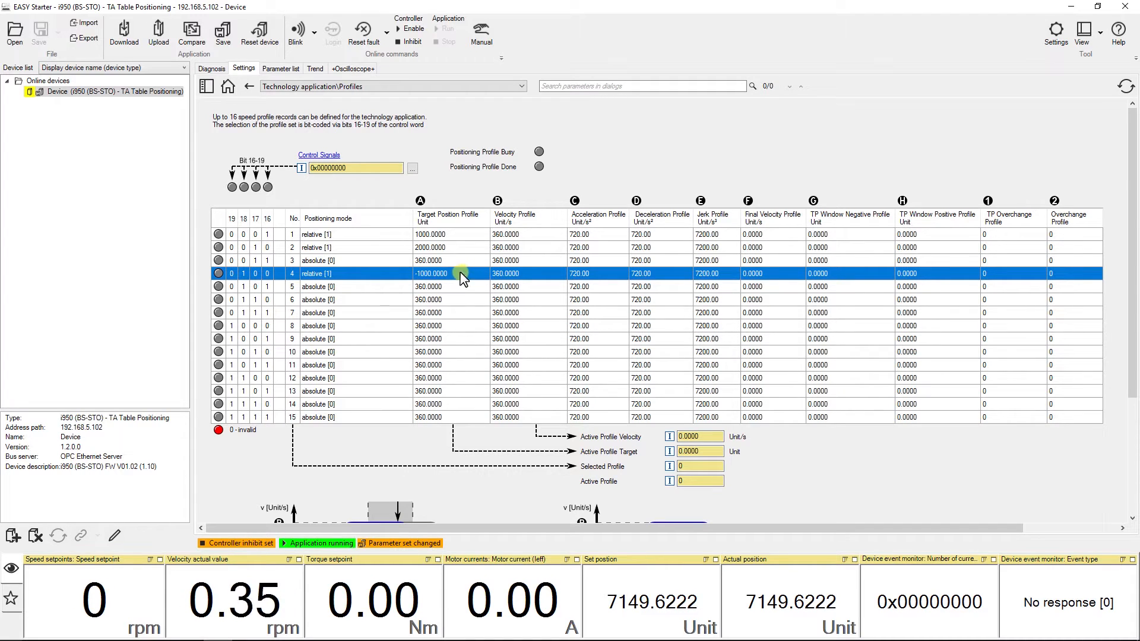
Set profile 8 to relative positioning mode with a target position of -2000.
{"action": "left_click", "coordinate": [405, 327]}
{"action": "left_click", "coordinate": [405, 327]}
{"action": "left_click", "coordinate": [403, 344]}
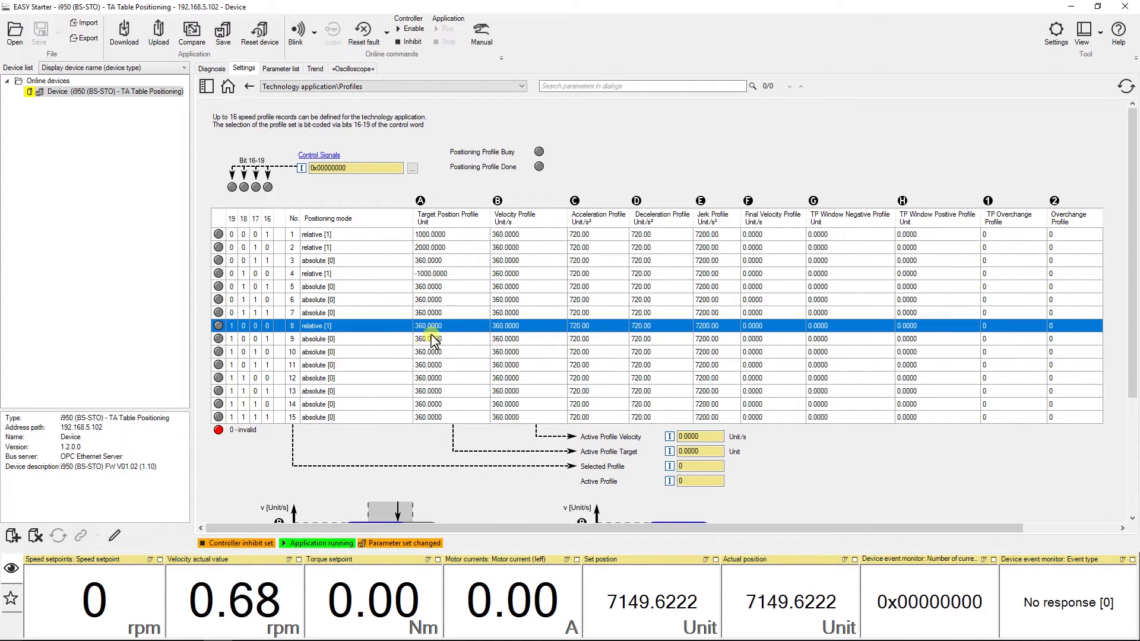
{"action": "left_click", "coordinate": [475, 325]}
{"action": "type", "text": "2000"}
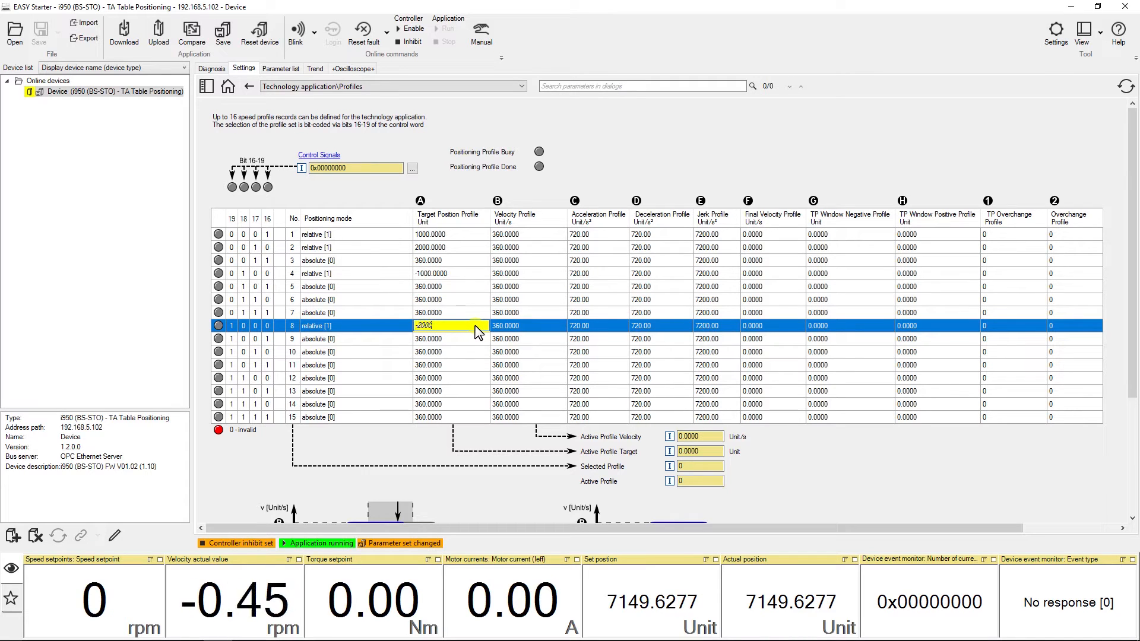
{"action": "key", "text": "Return"}
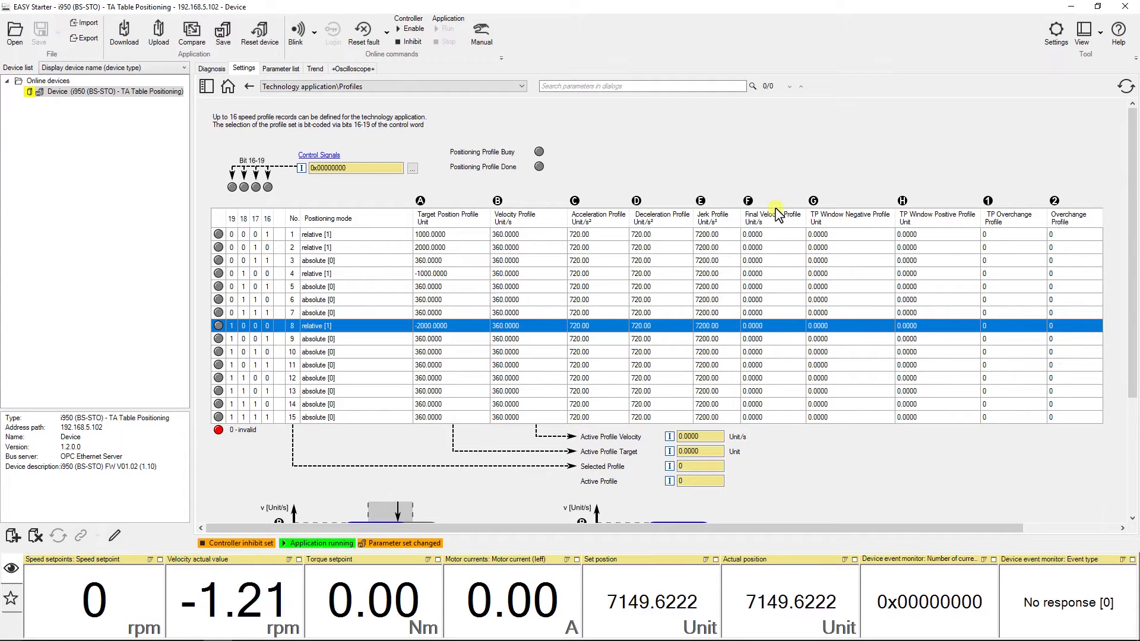
Open the technology application interface page and activate internal control of the control signals.
{"action": "left_click", "coordinate": [522, 87]}
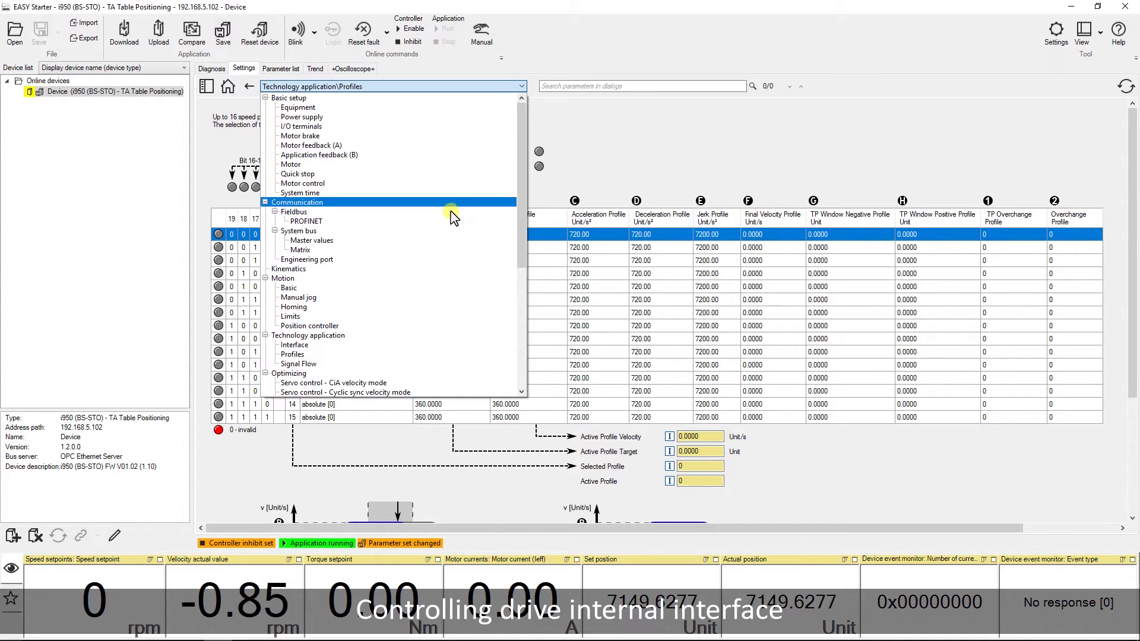
{"action": "left_click", "coordinate": [408, 346]}
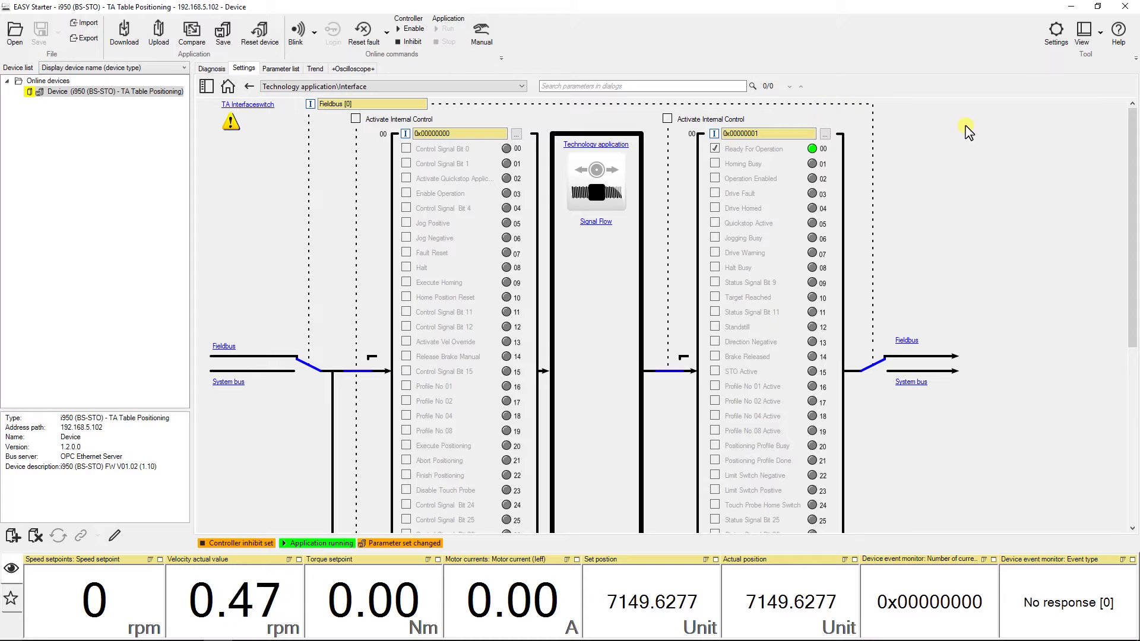
{"action": "mouse_move", "coordinate": [1133, 134]}
{"action": "left_mouse_down"}
{"action": "mouse_move", "coordinate": [1134, 294]}
{"action": "mouse_move", "coordinate": [1134, 128]}
{"action": "left_mouse_up"}
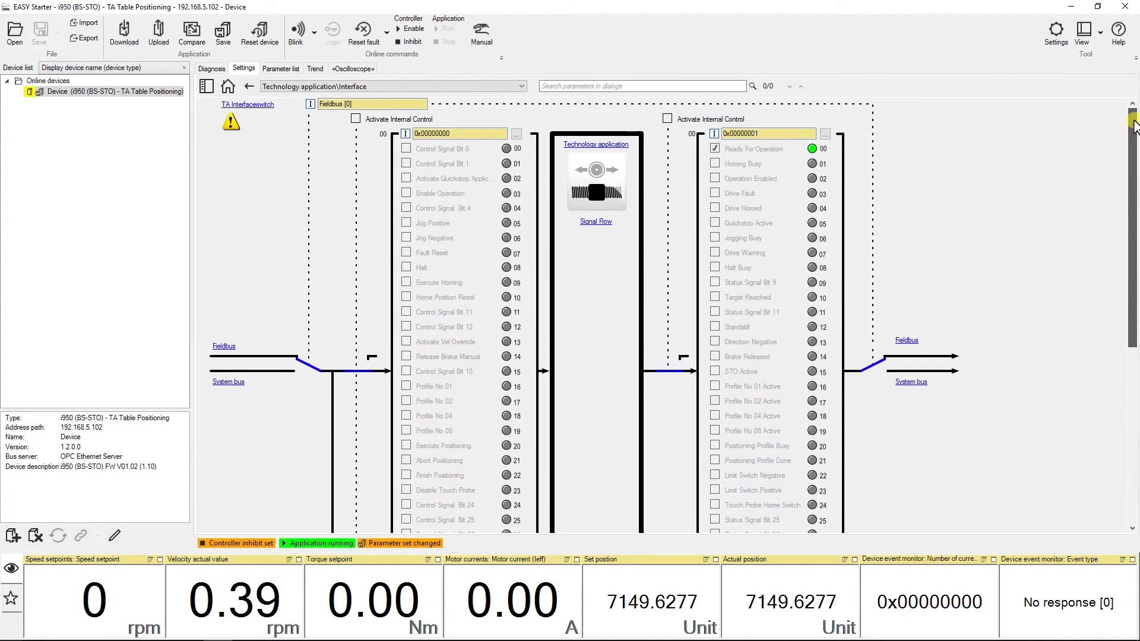
{"action": "left_click", "coordinate": [356, 118]}
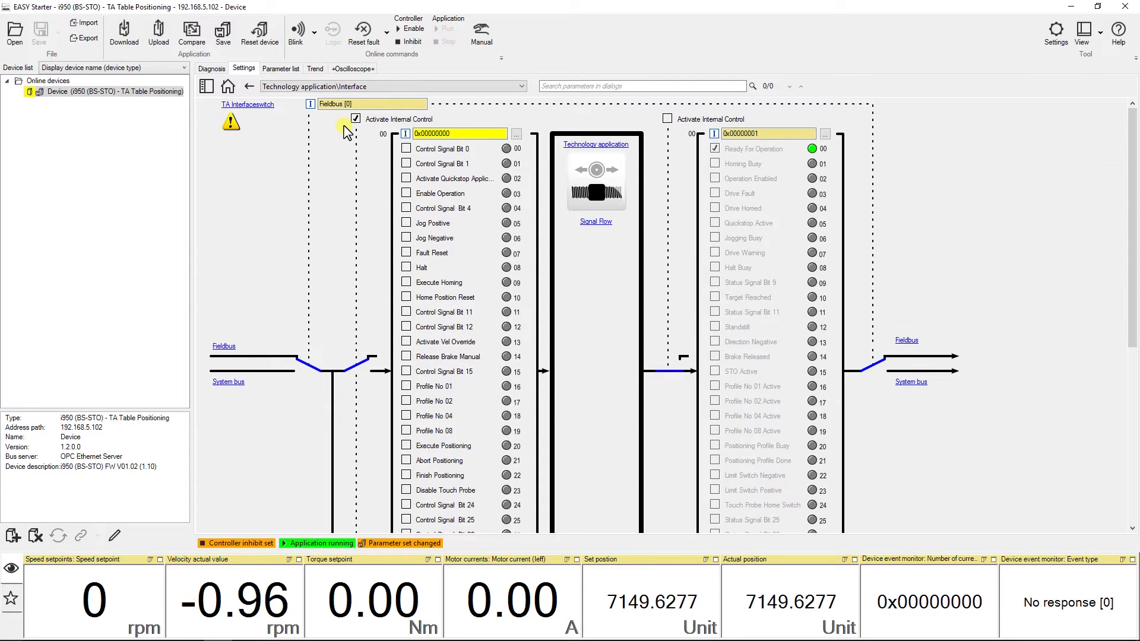
Enable operation, then switch Jog Positive on and off to jog the drive forward.
{"action": "left_click", "coordinate": [407, 194]}
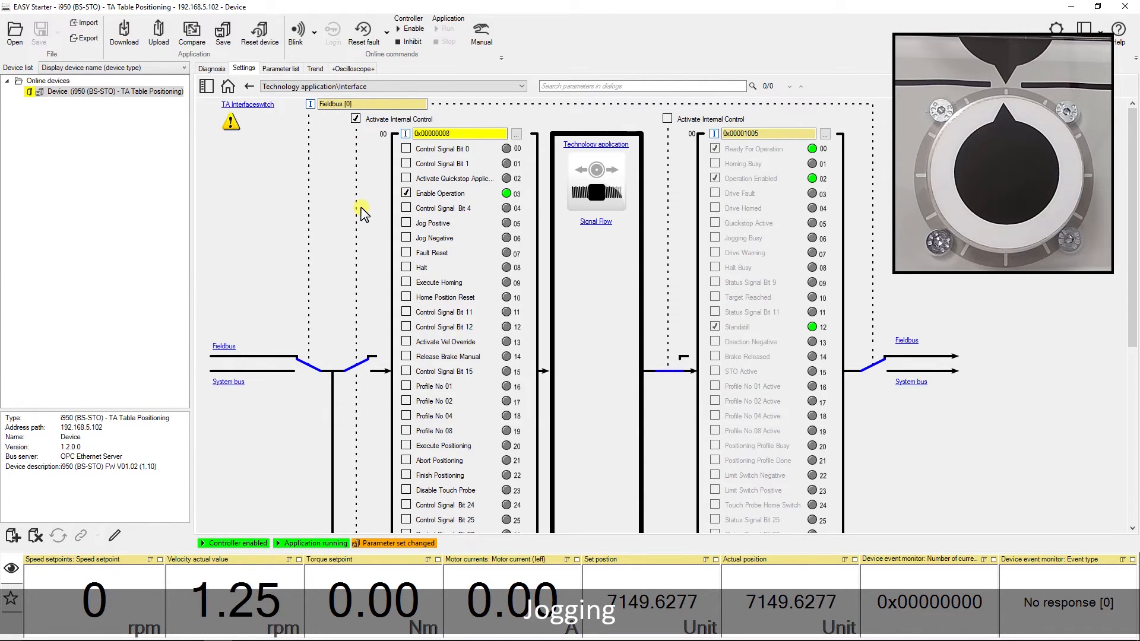
{"action": "left_click", "coordinate": [407, 224]}
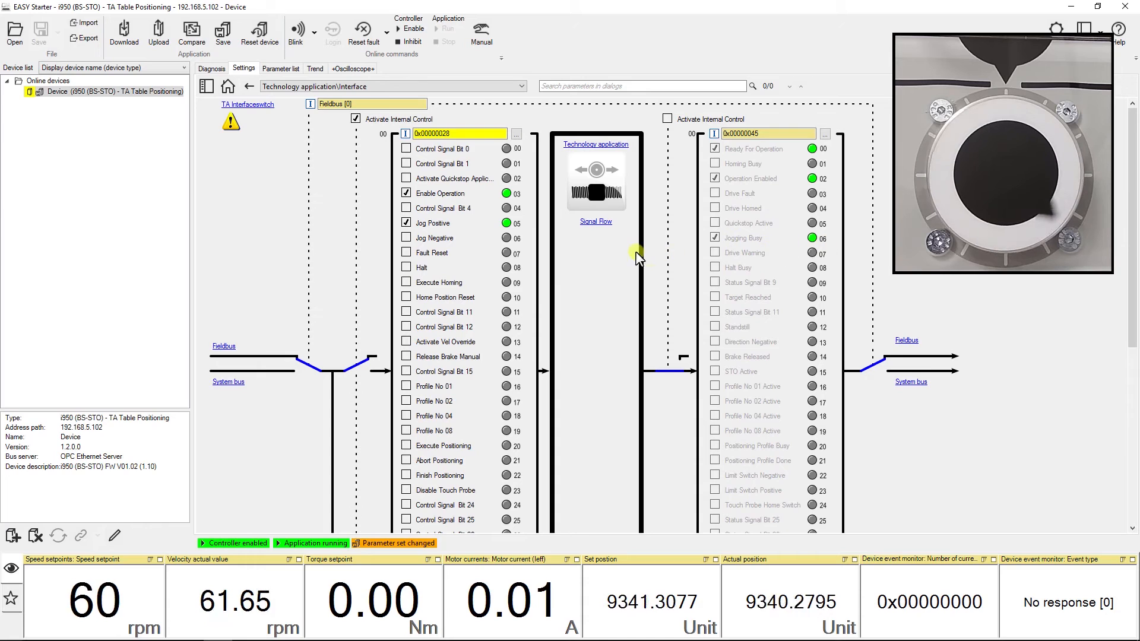
{"action": "left_click", "coordinate": [406, 224]}
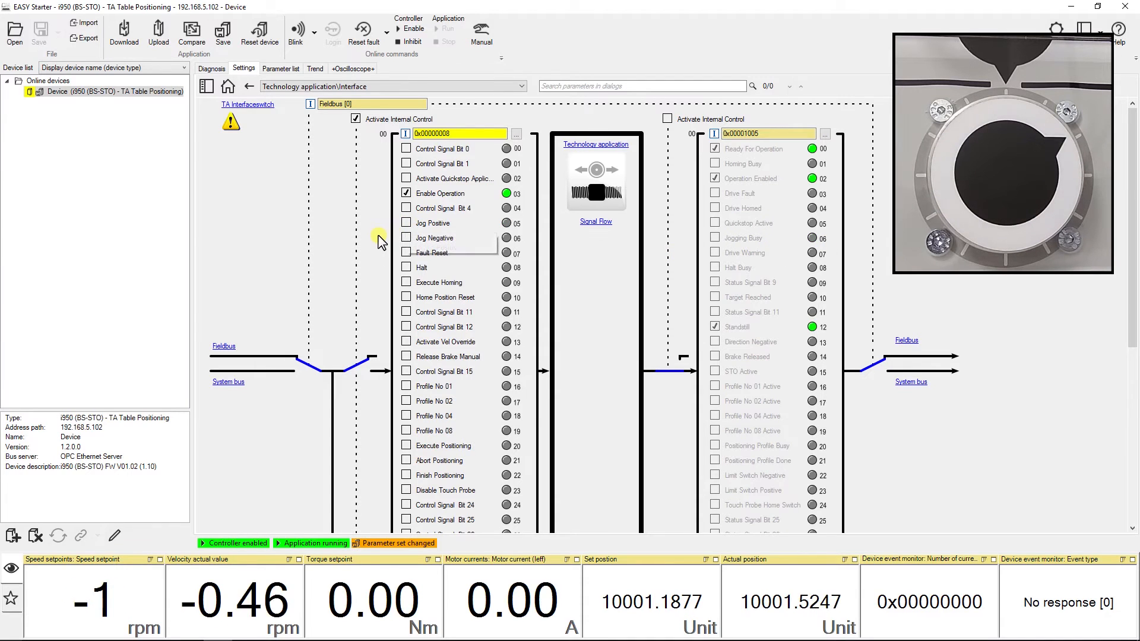
Jog the drive negatively by toggling Jog Negative, then toggle Execute Homing to home the drive.
{"action": "left_click", "coordinate": [406, 239]}
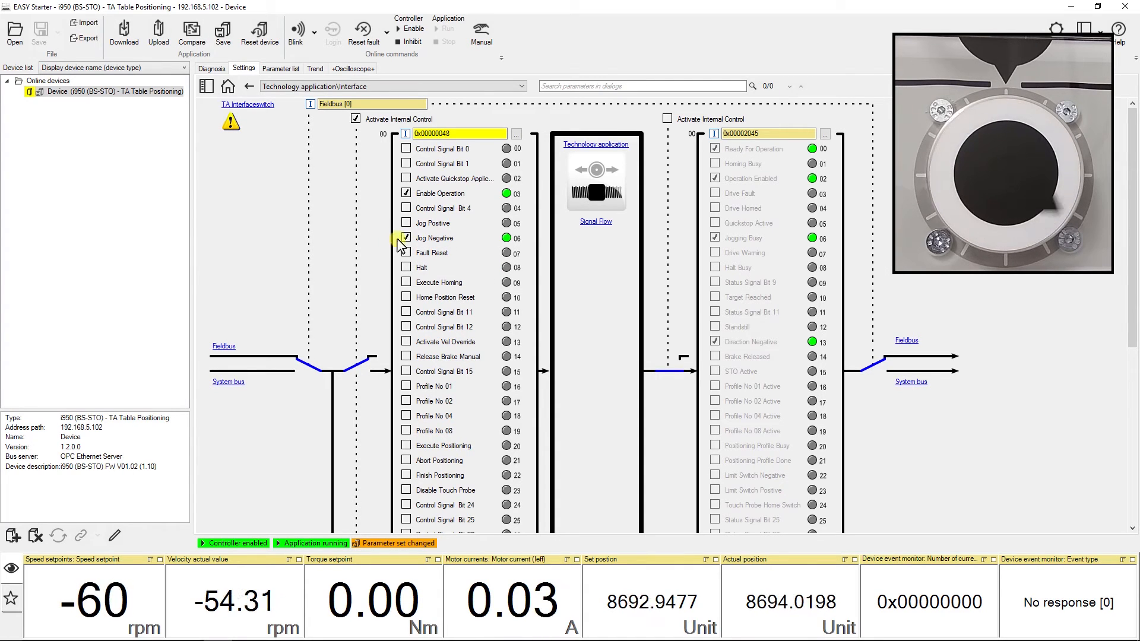
{"action": "left_click", "coordinate": [407, 238]}
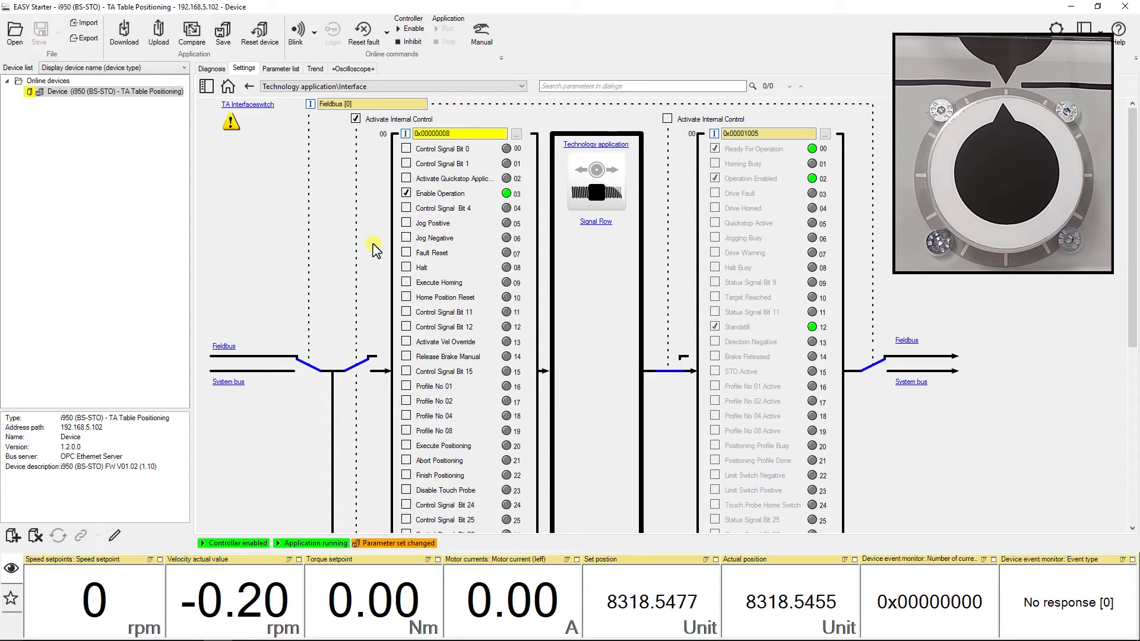
{"action": "left_click", "coordinate": [406, 283]}
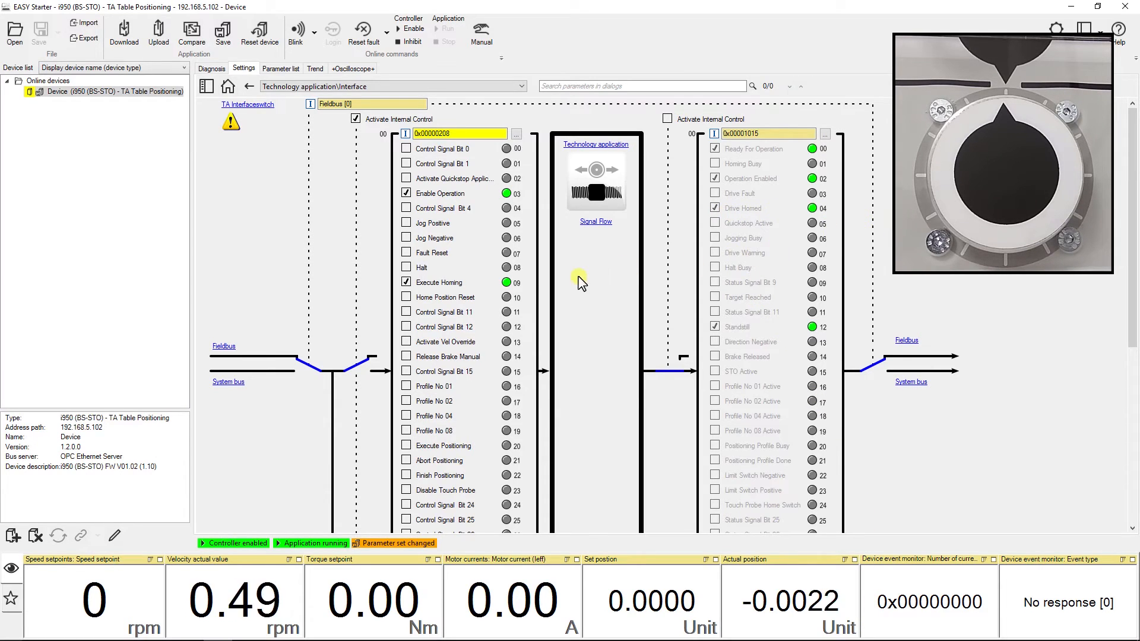
{"action": "left_click", "coordinate": [407, 283]}
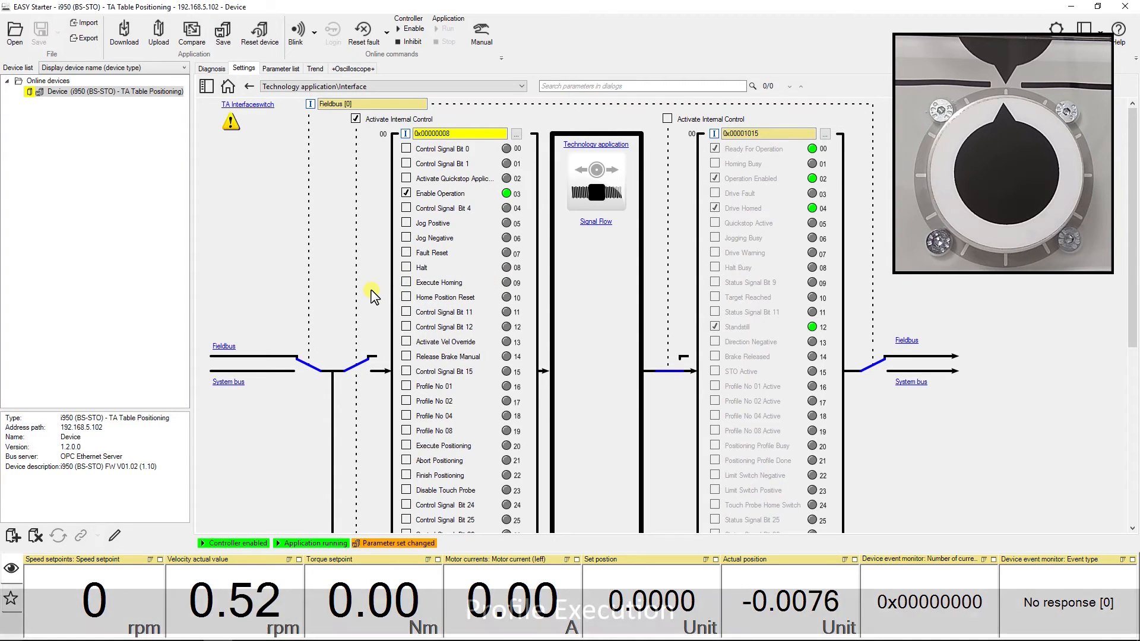
Select Profile No 01 and toggle Execute Positioning to run the first positioning profile.
{"action": "left_click", "coordinate": [407, 387]}
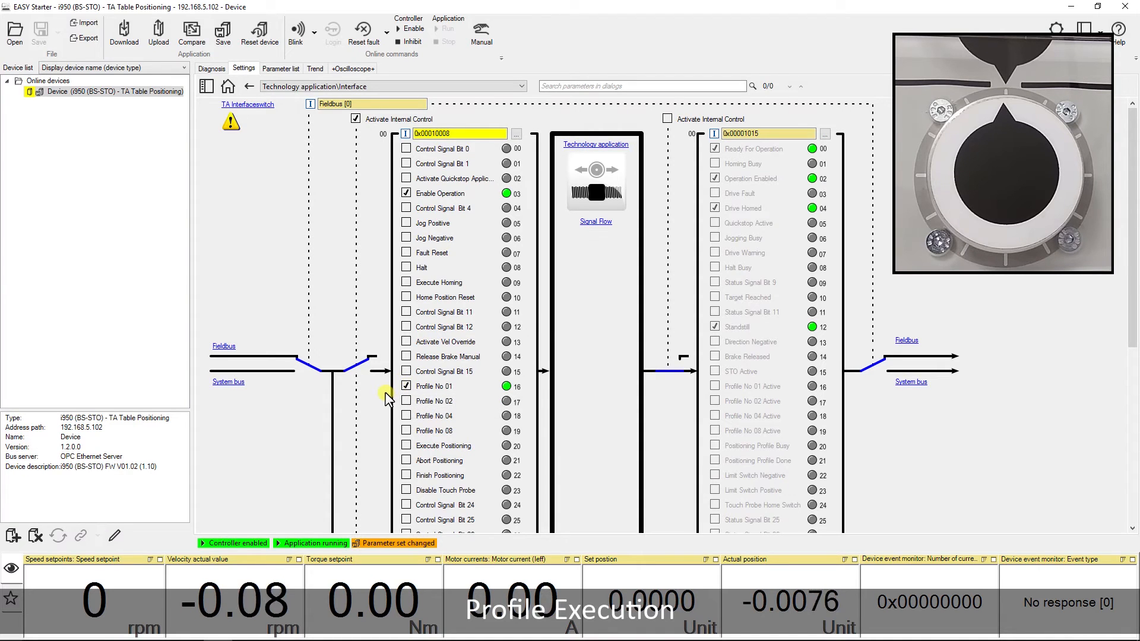
{"action": "left_click", "coordinate": [406, 446]}
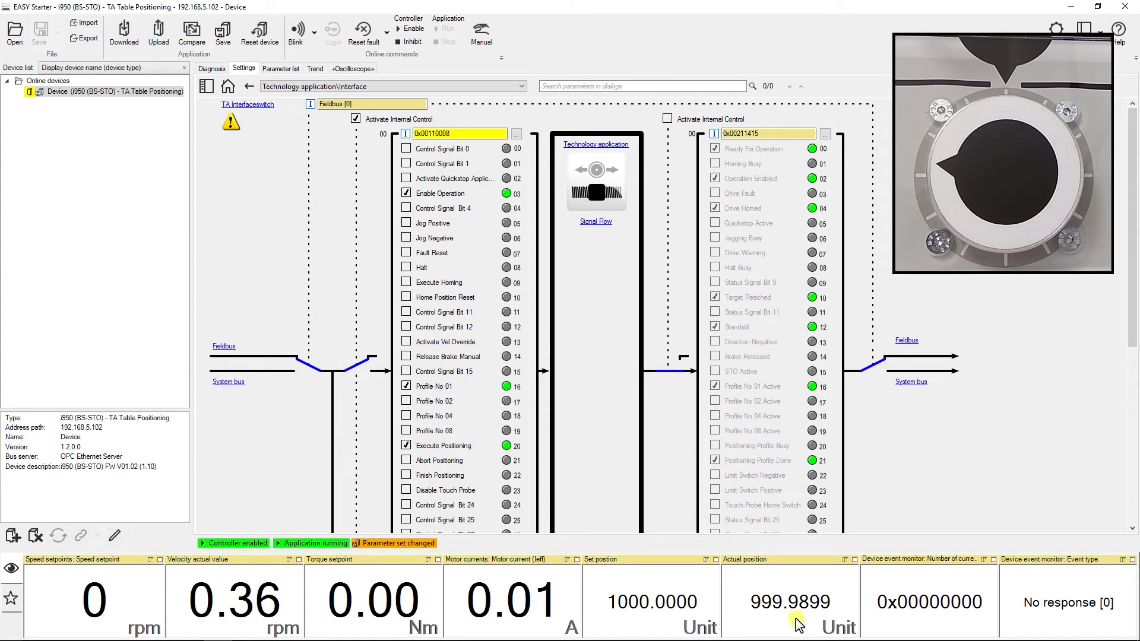
{"action": "left_click", "coordinate": [406, 446]}
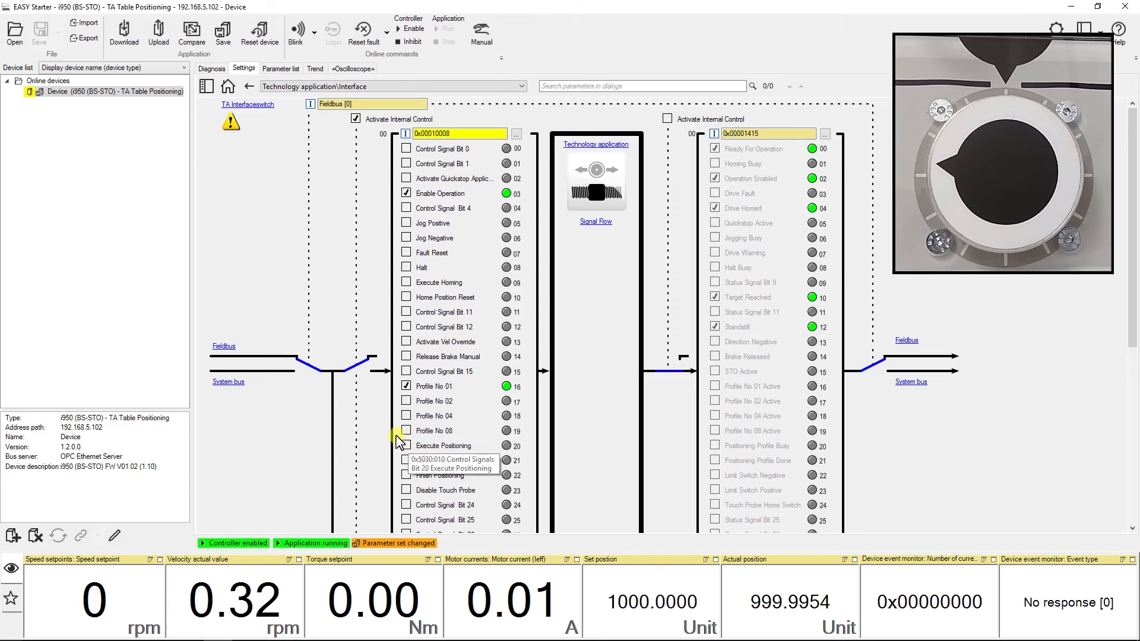
Replace Profile No 01 with Profile No 02 and set Execute Positioning to run the second positioning profile.
{"action": "left_click", "coordinate": [406, 386]}
{"action": "left_click", "coordinate": [406, 401]}
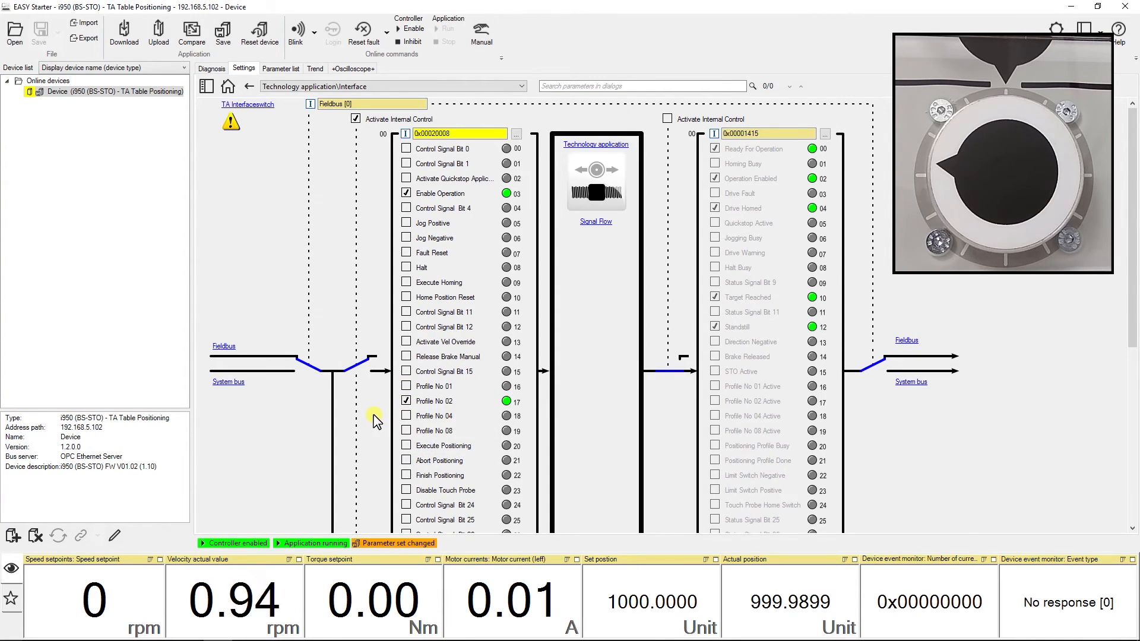
{"action": "left_click", "coordinate": [407, 447]}
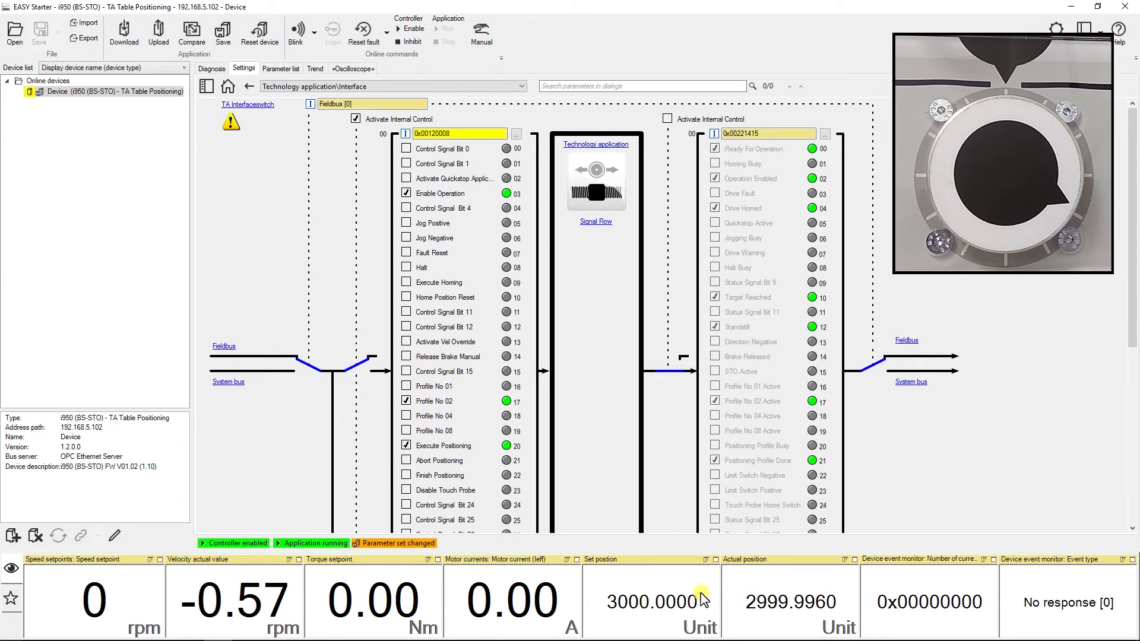
Clear Profile No 02 and Execute Positioning, then select Profile No 04 and set Execute Positioning to run it.
{"action": "left_click", "coordinate": [406, 402]}
{"action": "left_click", "coordinate": [407, 446]}
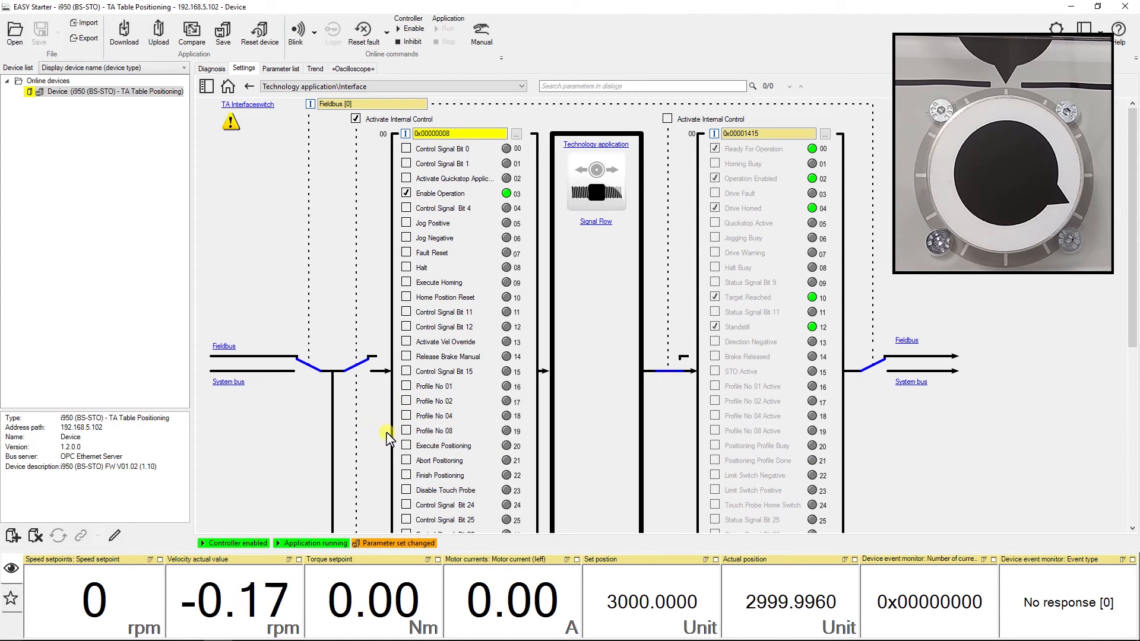
{"action": "left_click", "coordinate": [406, 415]}
{"action": "left_click", "coordinate": [406, 446]}
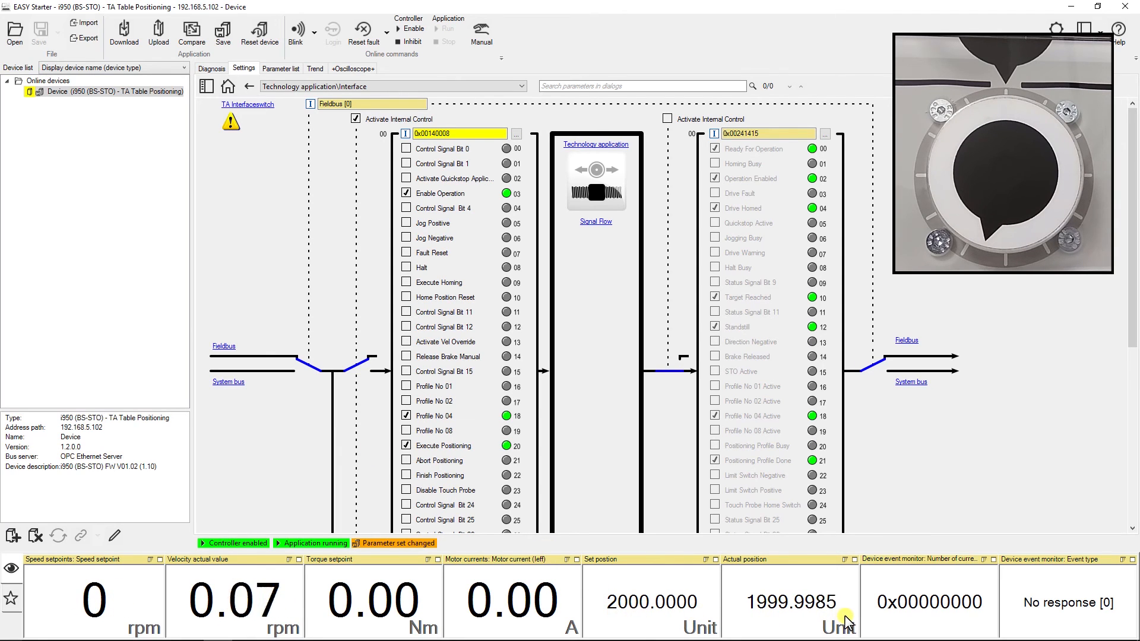
Clear Profile No 04 and Execute Positioning, then select Profile No 08 and set Execute Positioning to run it.
{"action": "left_click", "coordinate": [406, 415]}
{"action": "left_click", "coordinate": [407, 446]}
{"action": "left_click", "coordinate": [406, 431]}
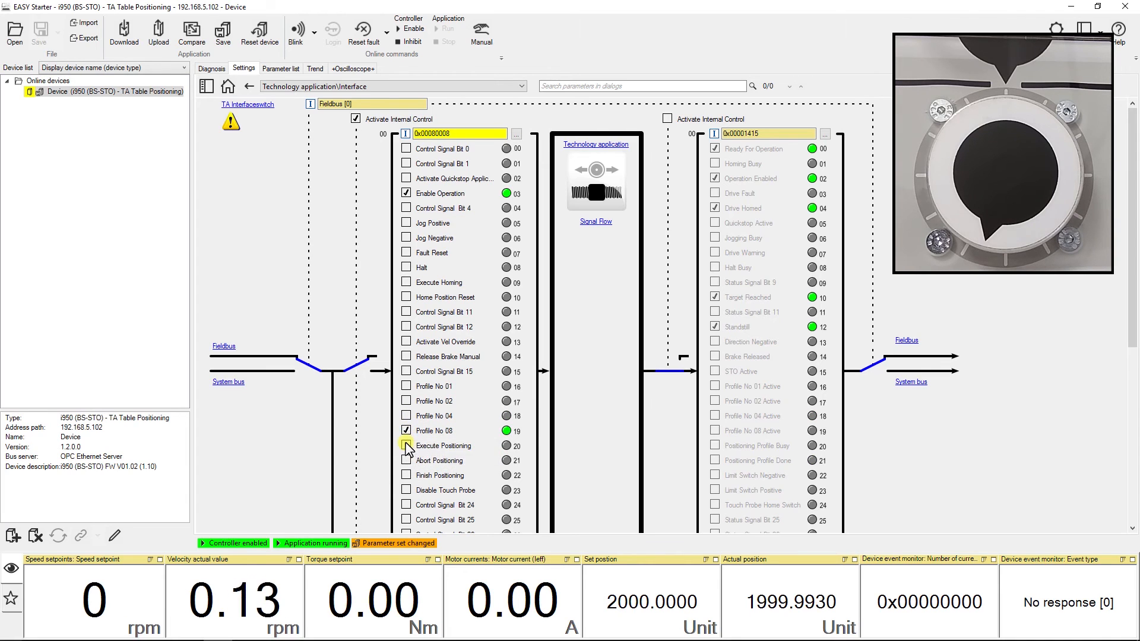
{"action": "left_click", "coordinate": [406, 446]}
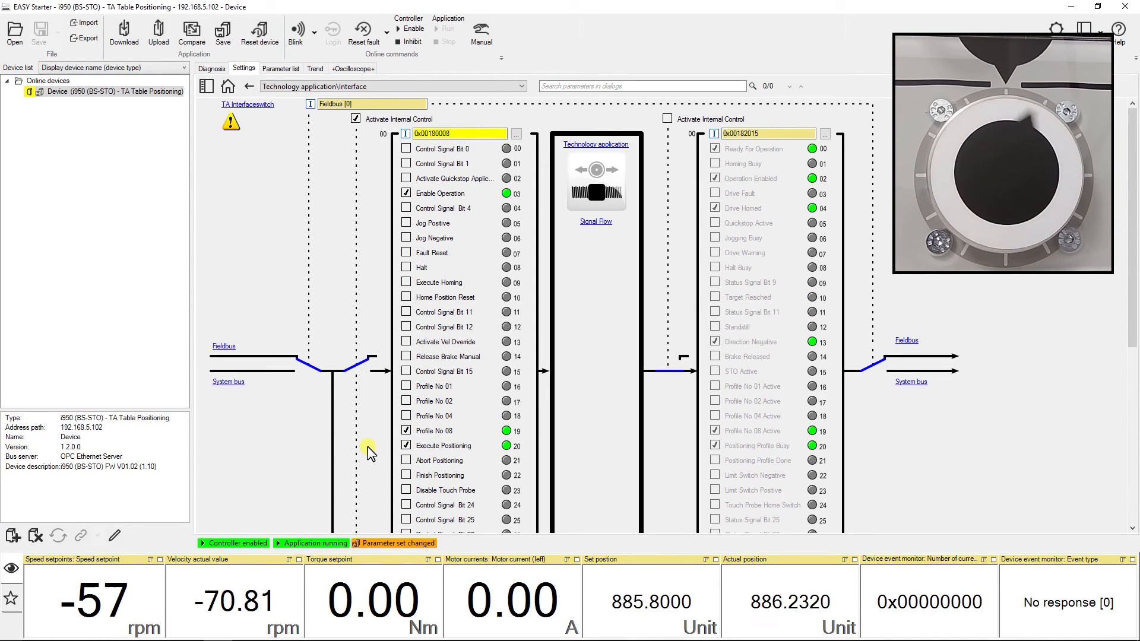